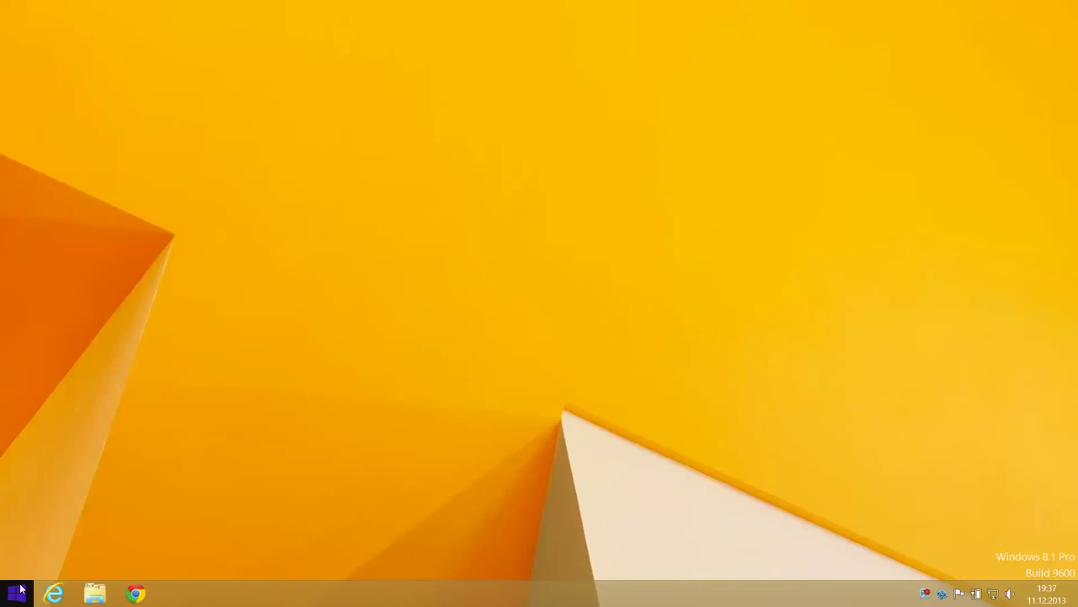
Step: Open the Netzwerkverbindungen window and launch Hyper-V-Manager
right_click(20, 591)
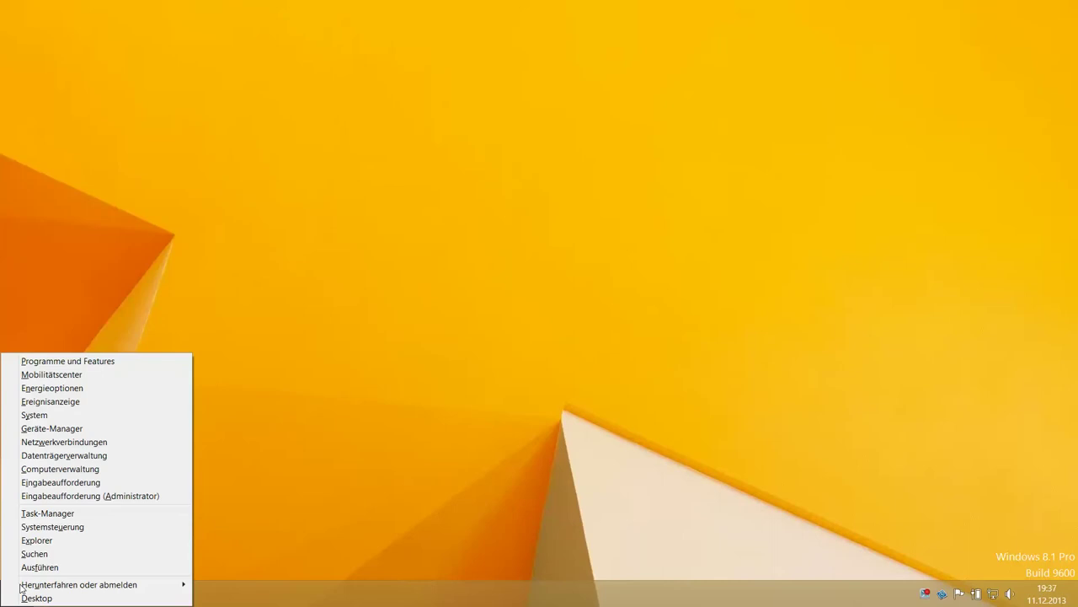
click(64, 442)
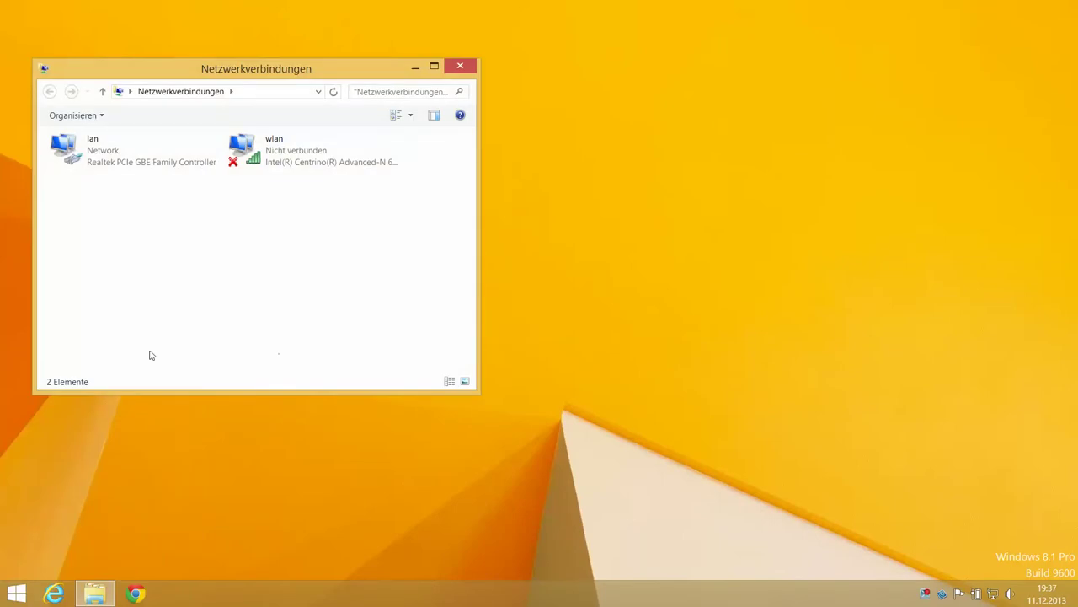
click(17, 593)
text(hy)
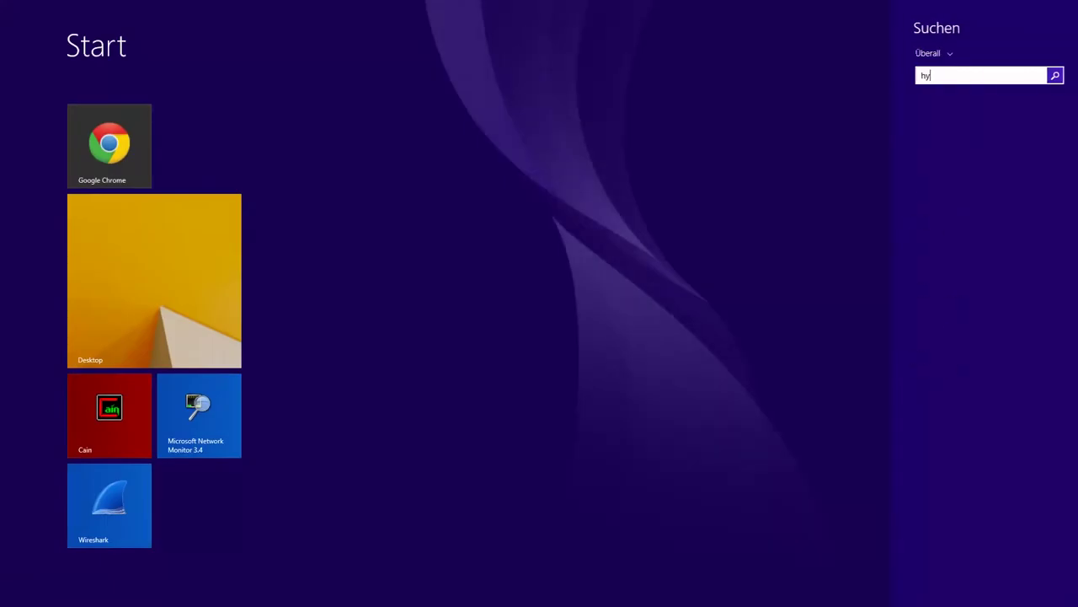
text(per-V-Manager)
key(super)
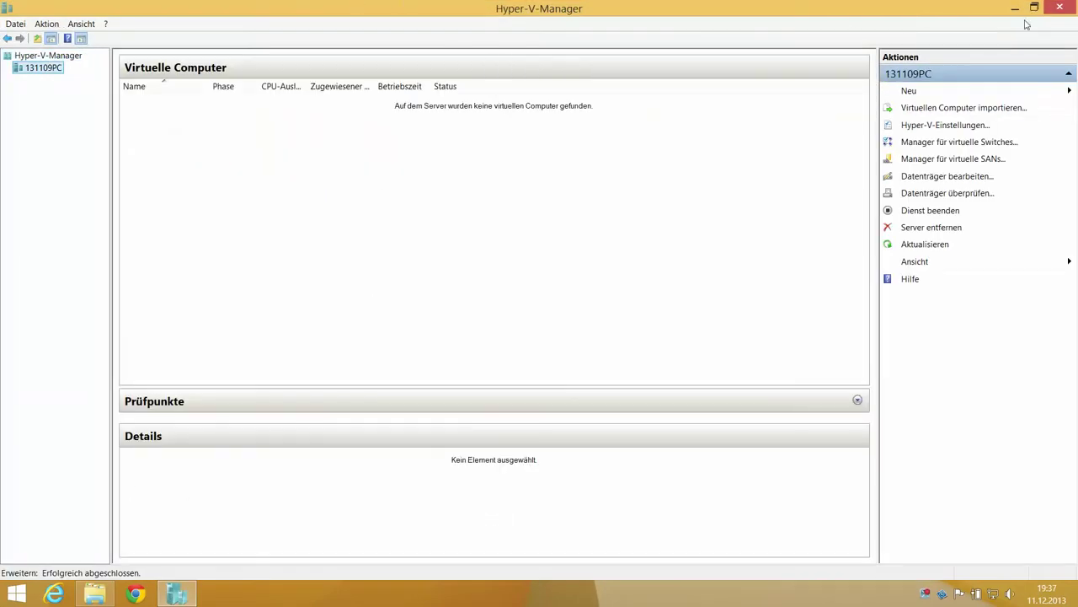
Step: Arrange the Netzwerkverbindungen and Hyper-V-Manager windows side by side, each filling half of the screen
click(1033, 9)
key(super+Right)
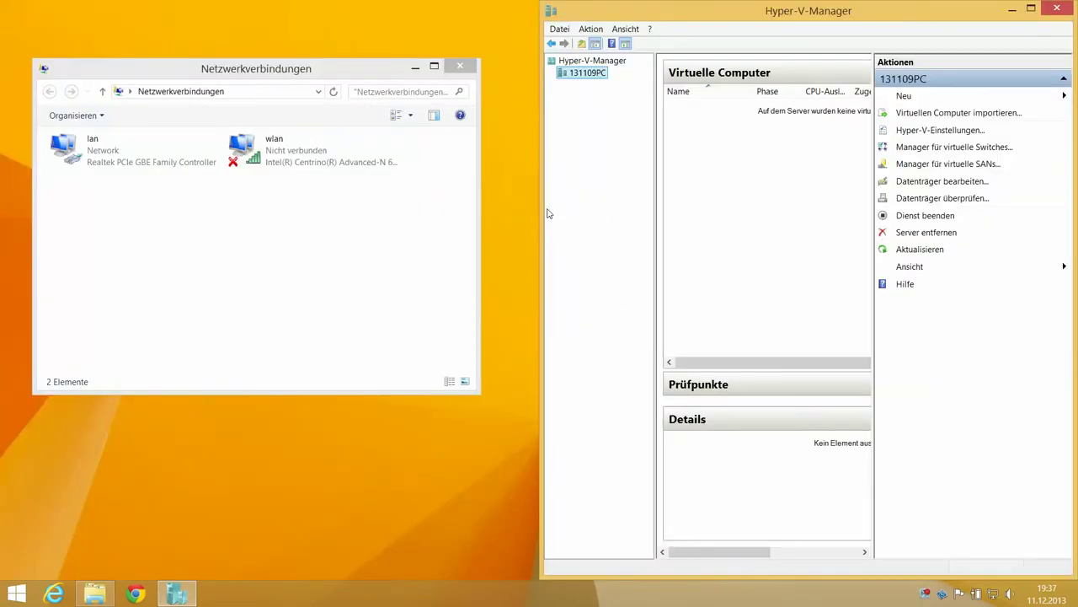
click(342, 288)
key(super+Left)
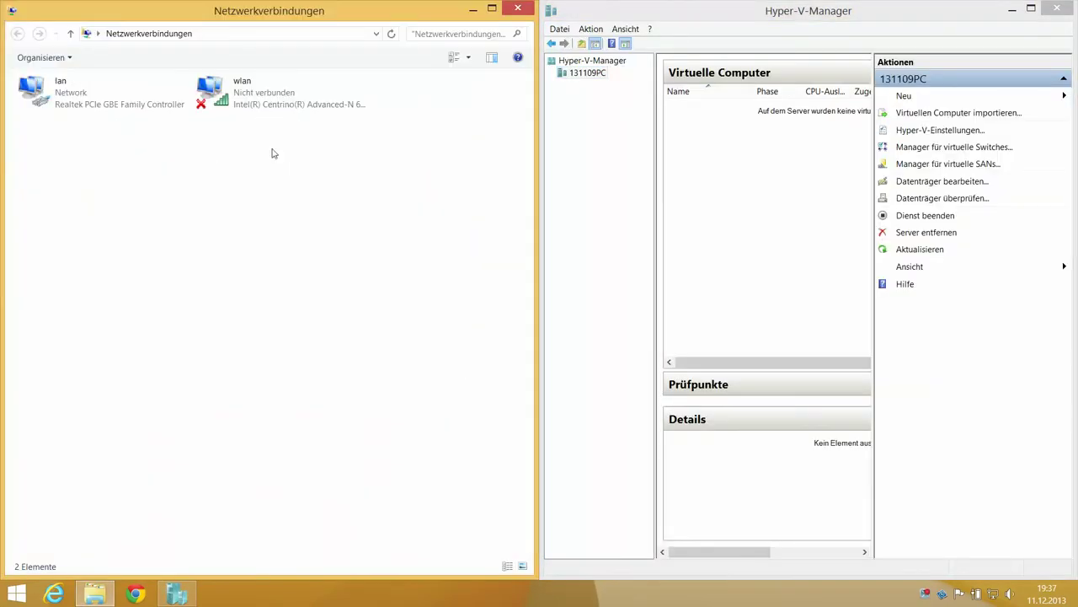
click(62, 86)
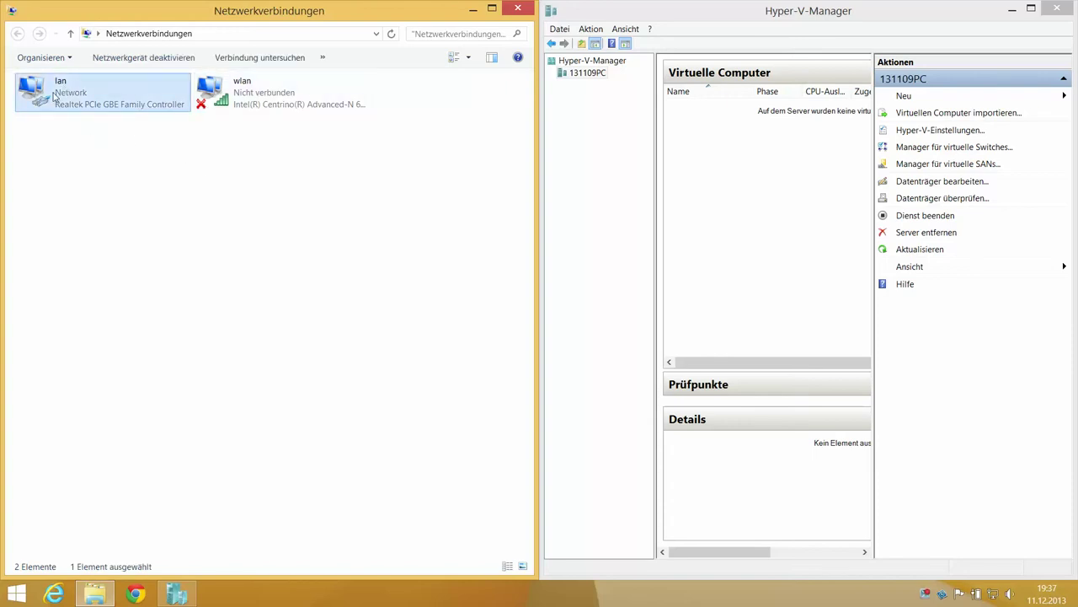
click(238, 99)
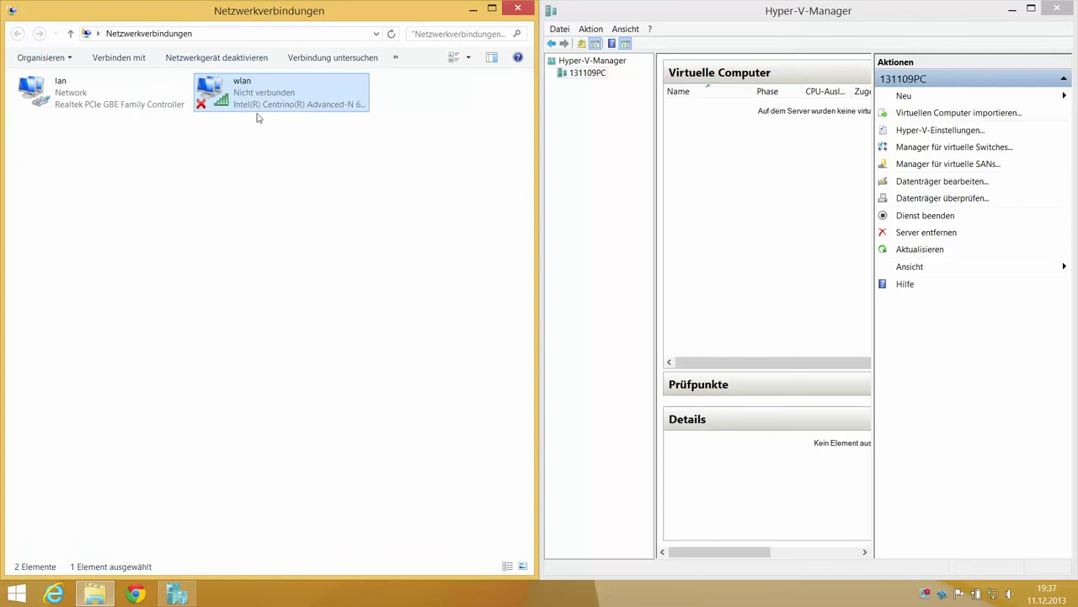
click(109, 103)
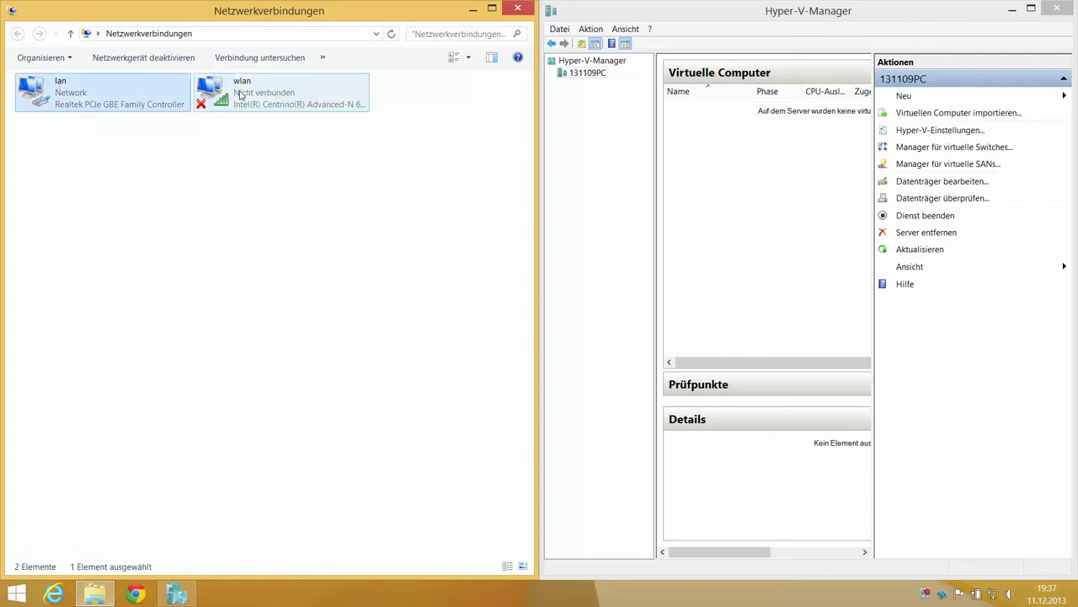
click(239, 95)
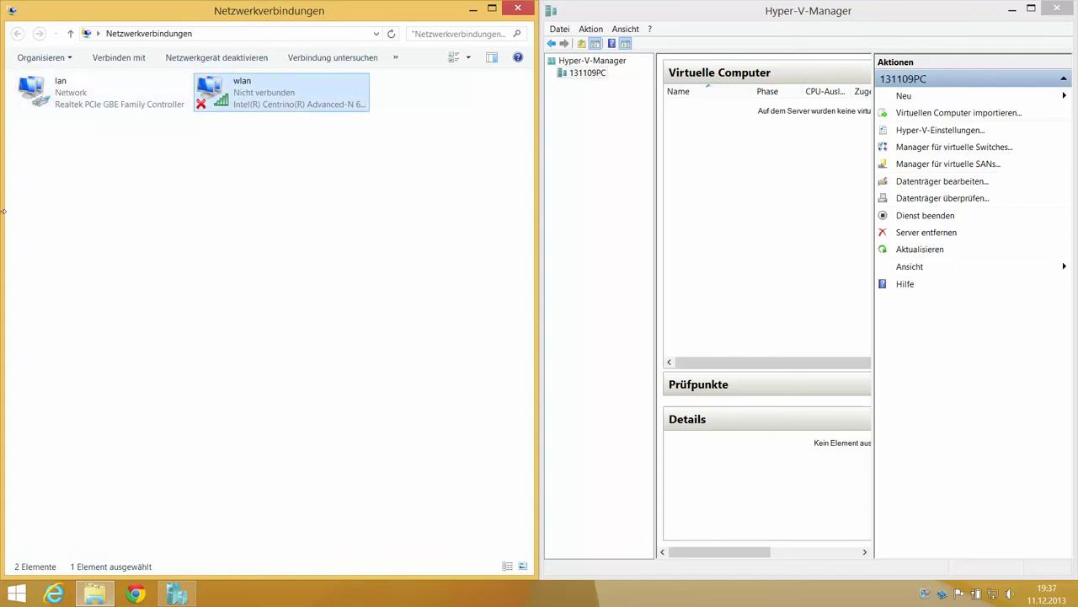
click(77, 187)
Step: Rename the lan network connection as switch_lan
right_click(53, 83)
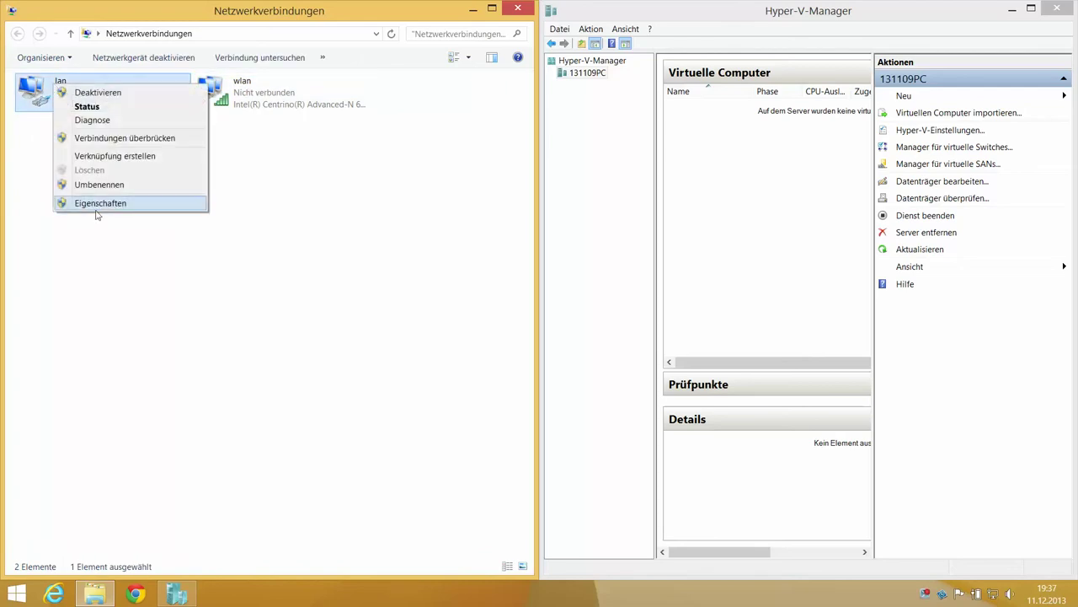
click(92, 187)
text(s)
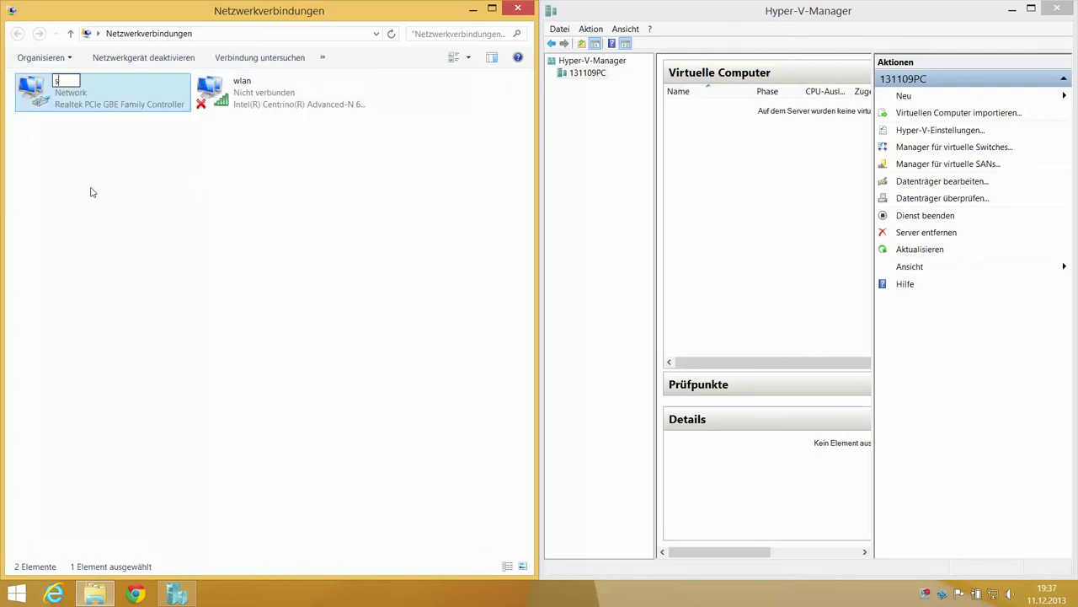
text(witch_lan)
key(Return)
Step: Rename the wlan network connection as switch_wlan
right_click(225, 81)
click(258, 193)
text(swit)
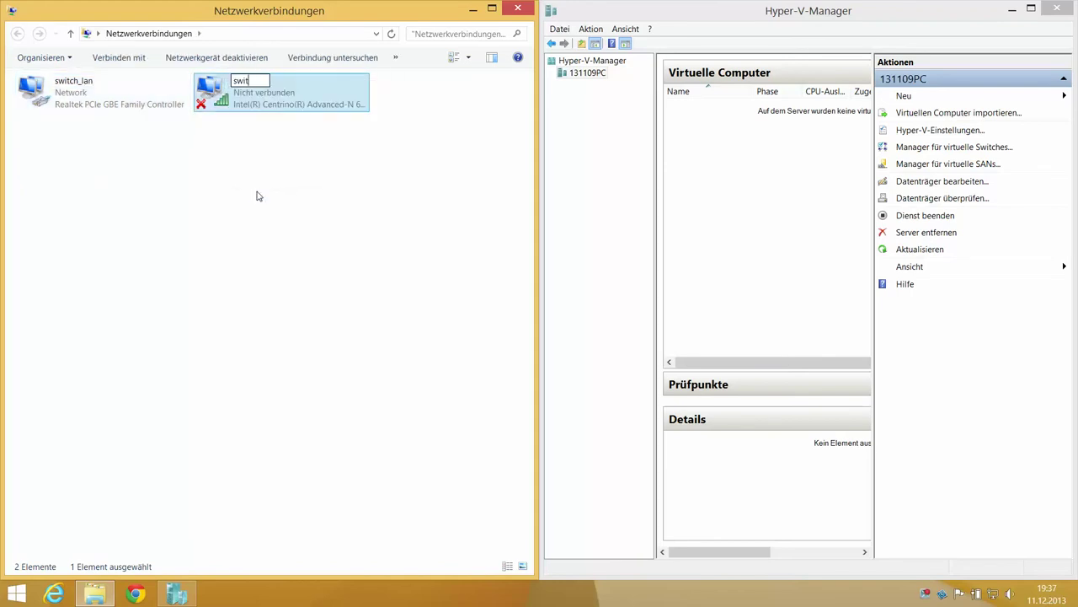
text(ch_wlan)
key(Return)
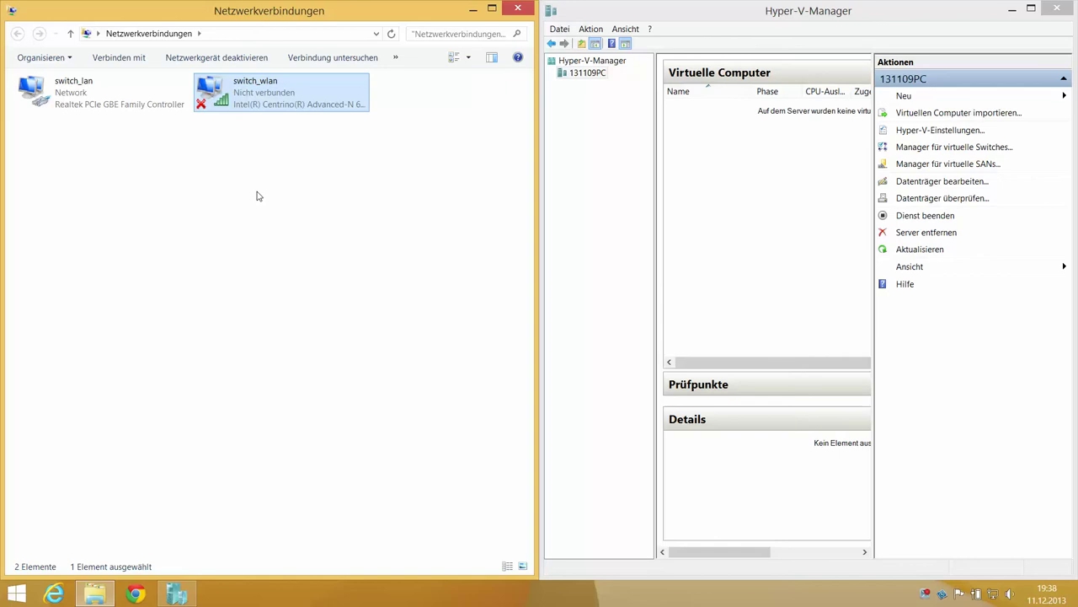
click(105, 104)
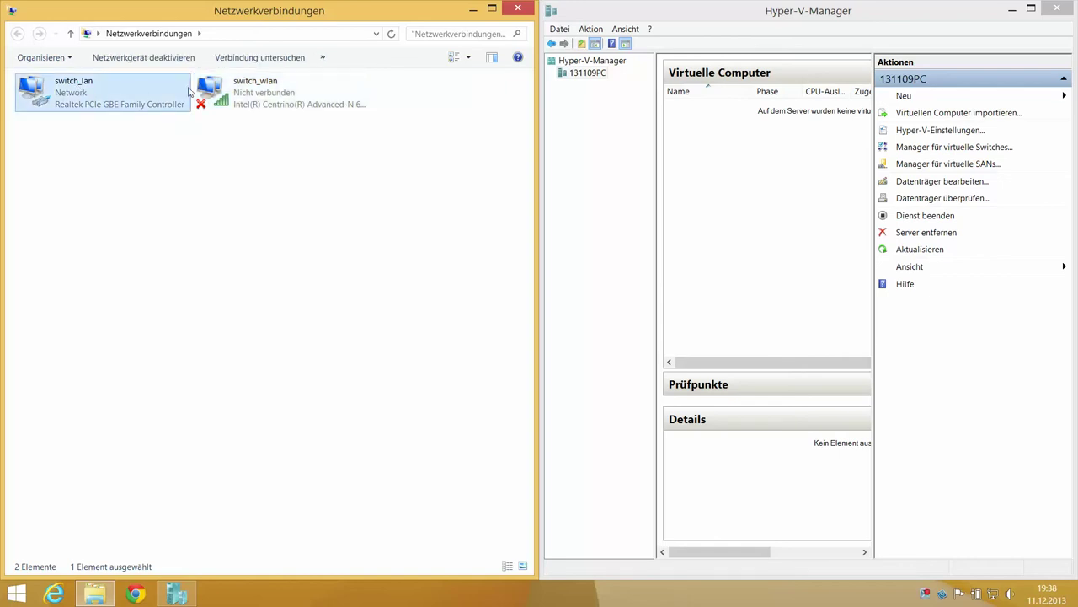
click(218, 94)
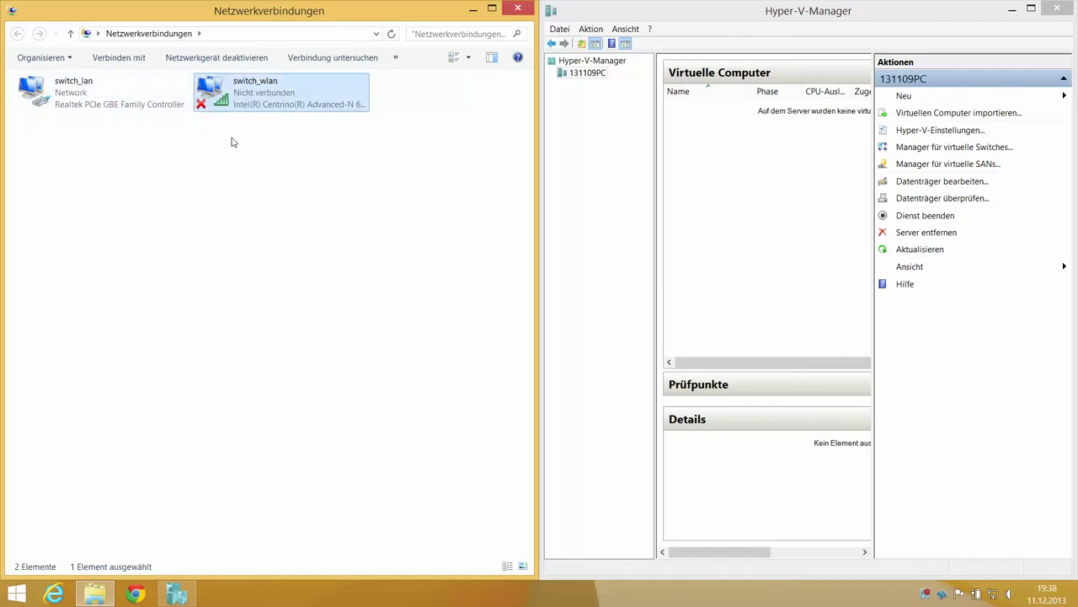
click(424, 116)
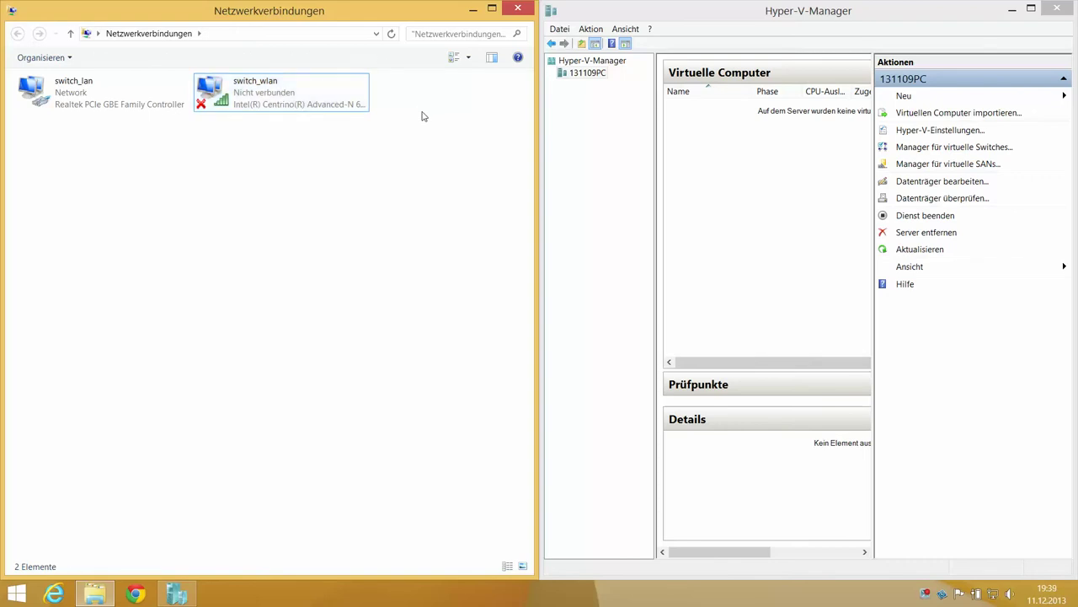
Step: Open the virtual switch manager, review the Extern, Intern and Privat types, and create a new virtual switch of type Extern
click(951, 147)
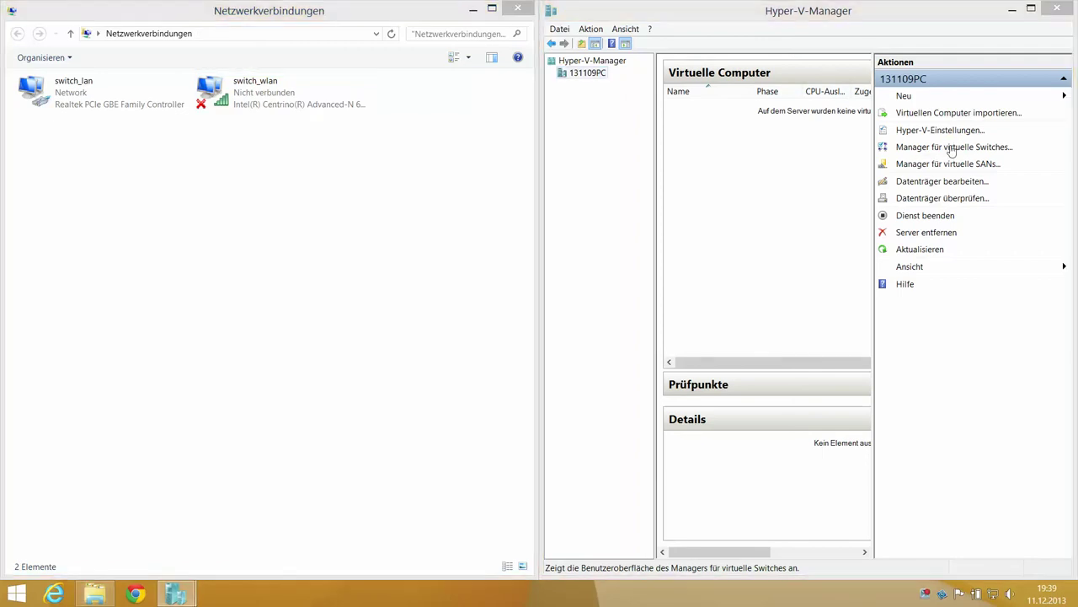
drag(556, 107, 646, 60)
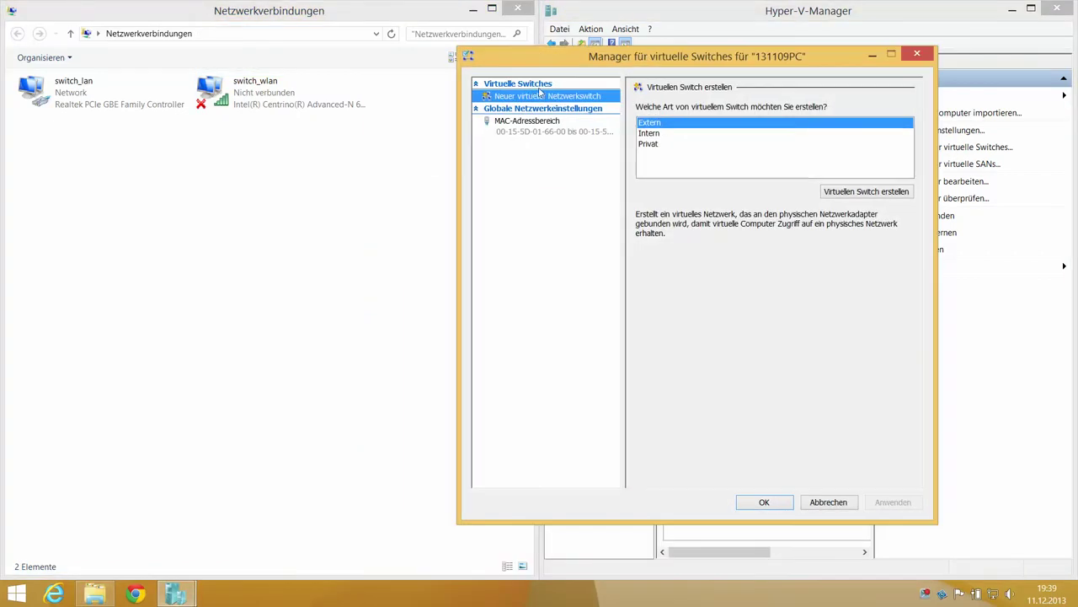
click(659, 125)
click(668, 136)
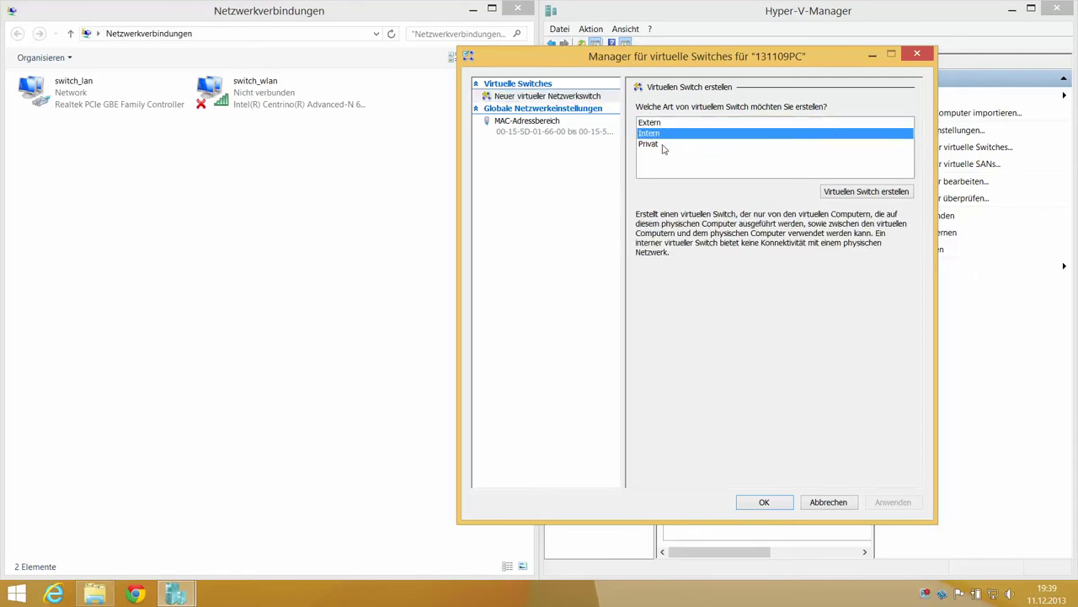
click(663, 145)
click(664, 125)
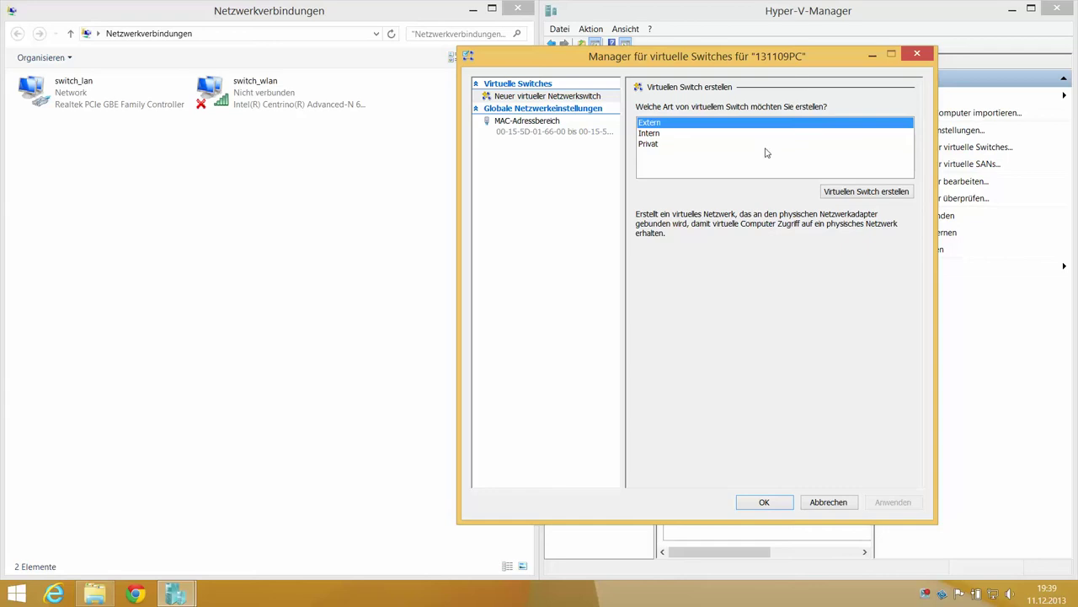
click(848, 193)
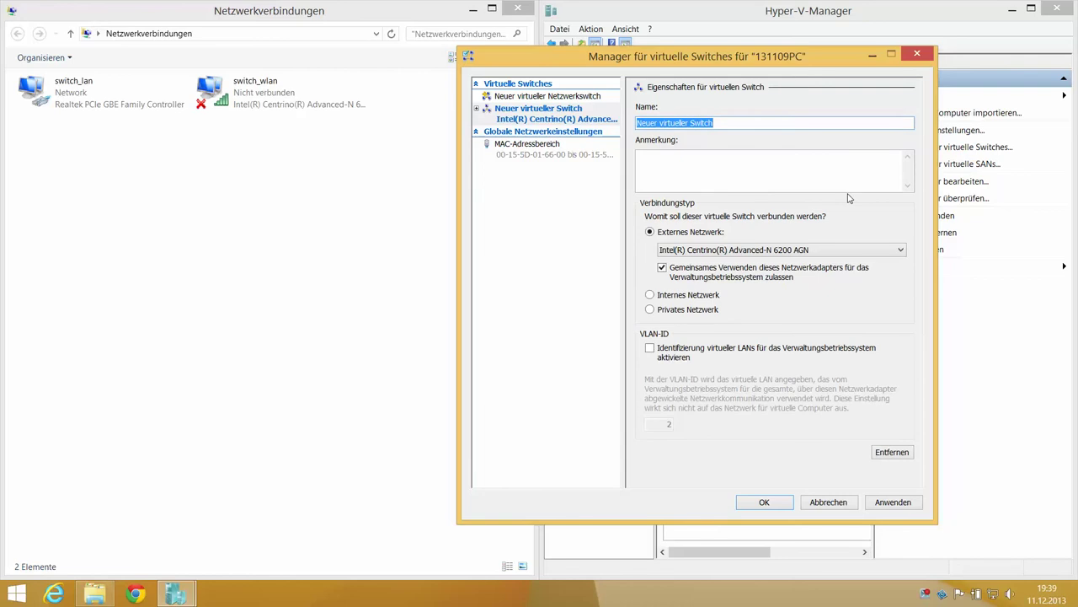
Step: Name the new virtual switch lan, connect it to the Realtek PCIe GBE Family Controller and apply the settings
key(BackSpace)
text(lan)
click(674, 160)
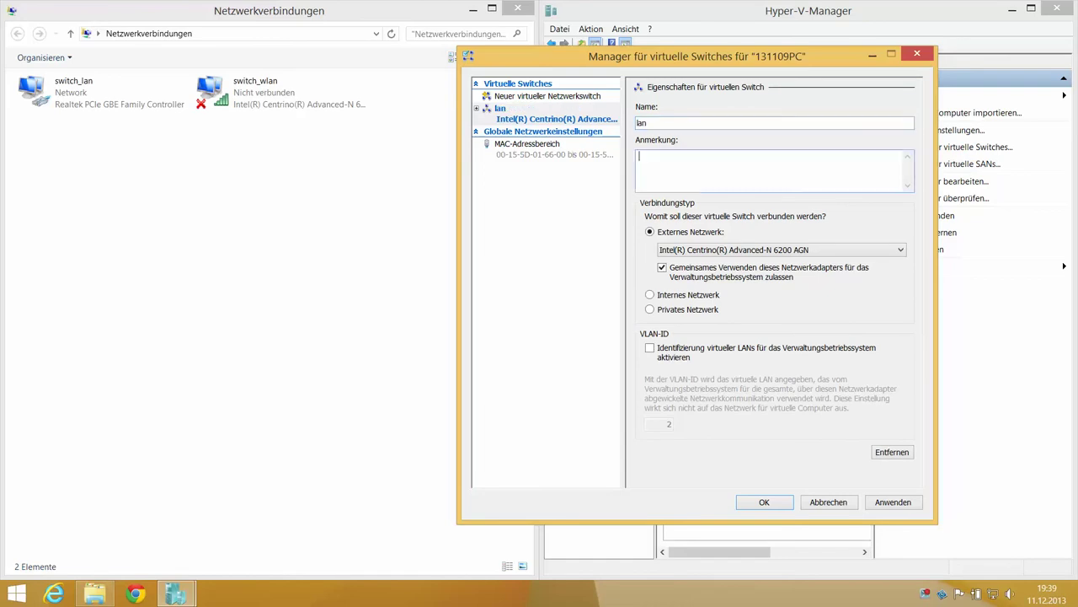
click(859, 250)
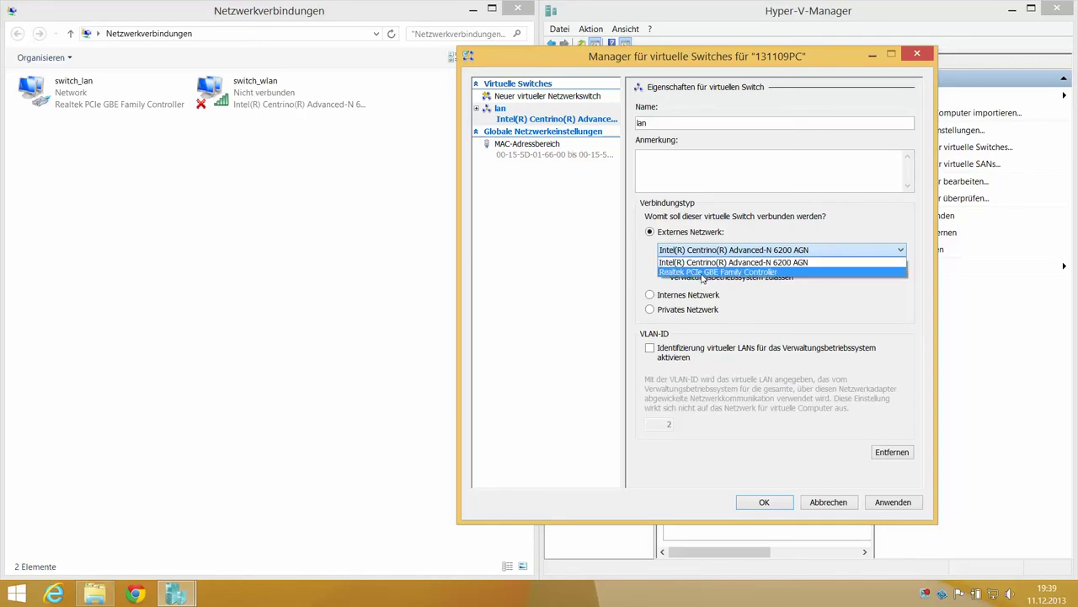
click(774, 274)
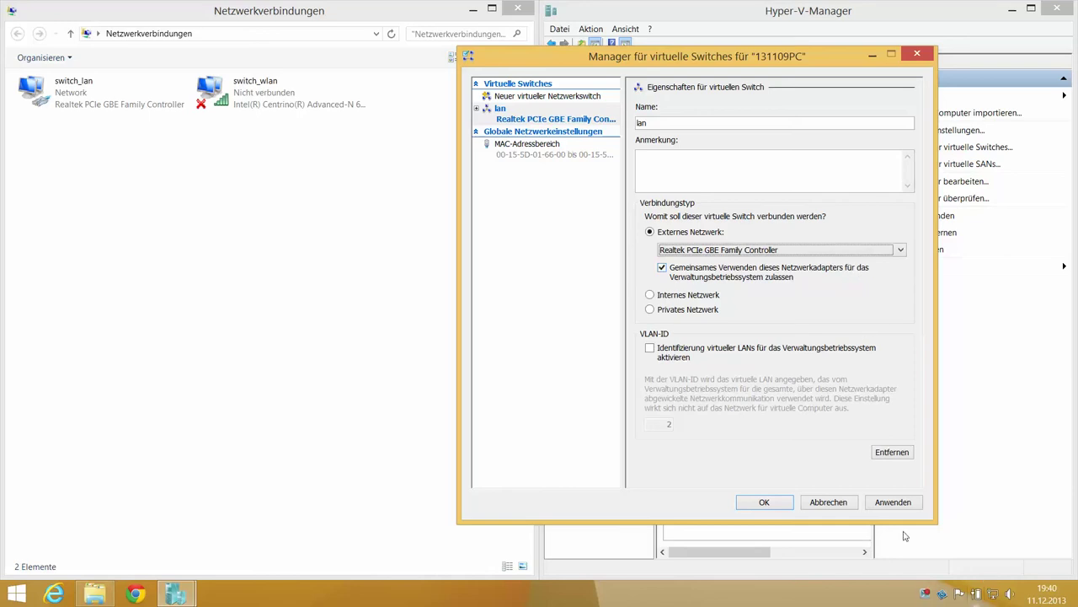
click(892, 503)
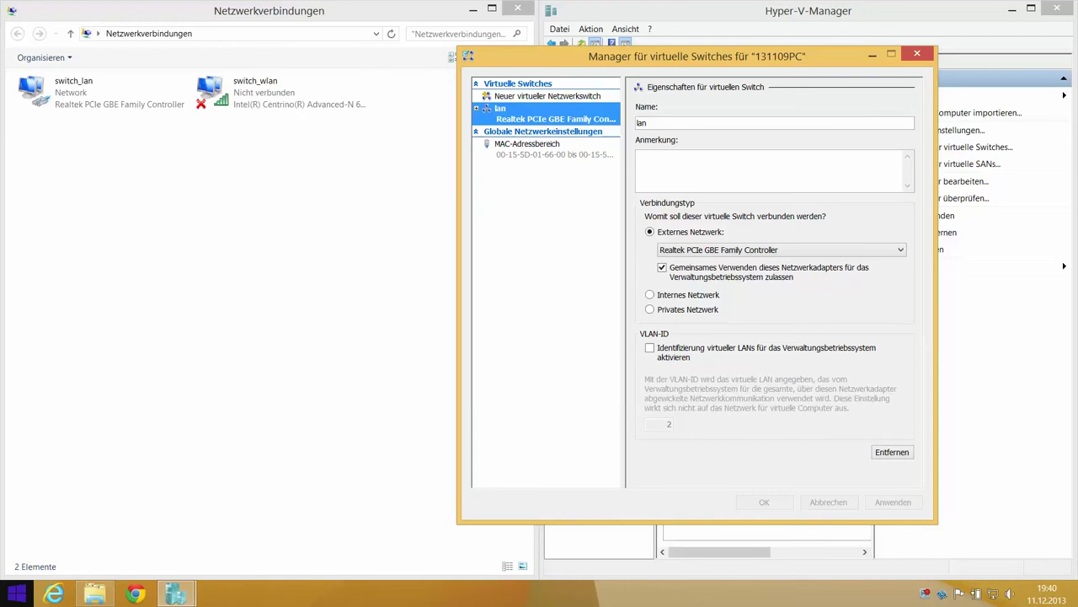
Step: Run a continuous ping to 8.8.8.8 in an administrator command prompt and move its window off the virtual switch list
right_click(16, 593)
click(92, 497)
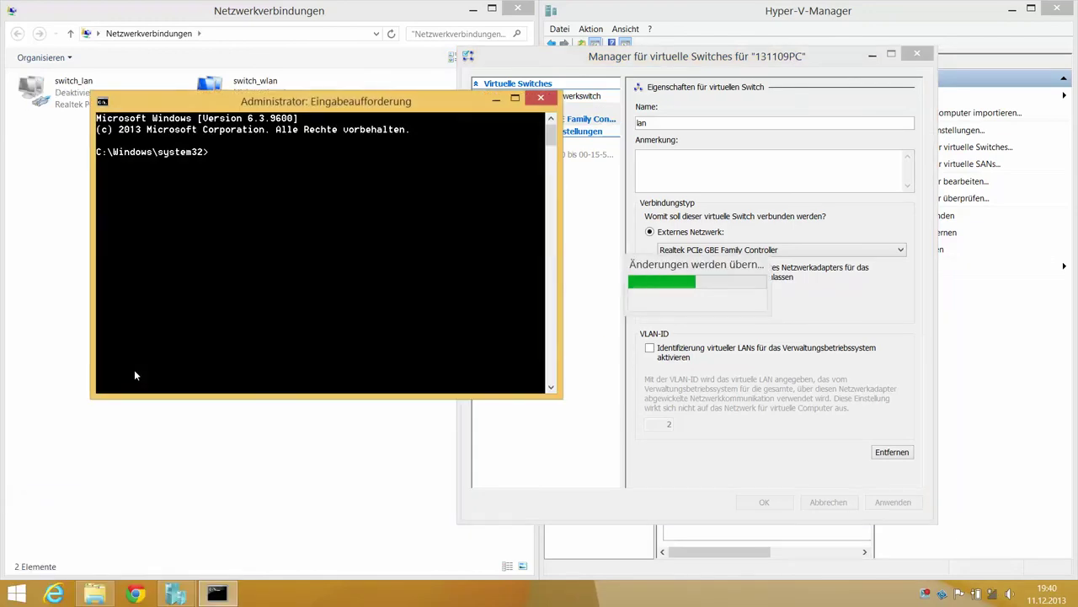
text(ping 8.8.8.8 )
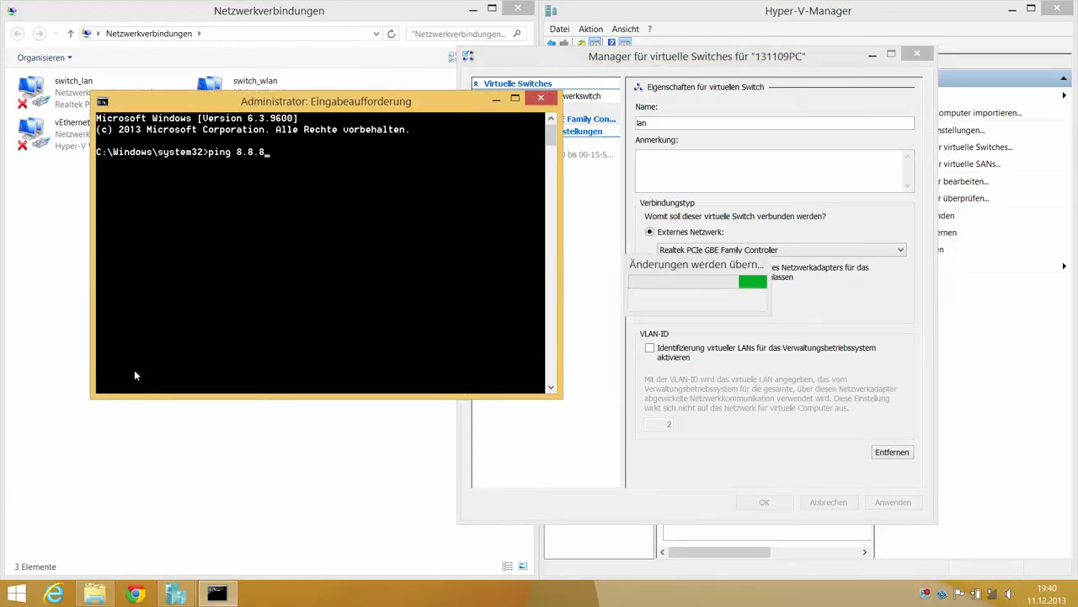
text(-t)
key(Return)
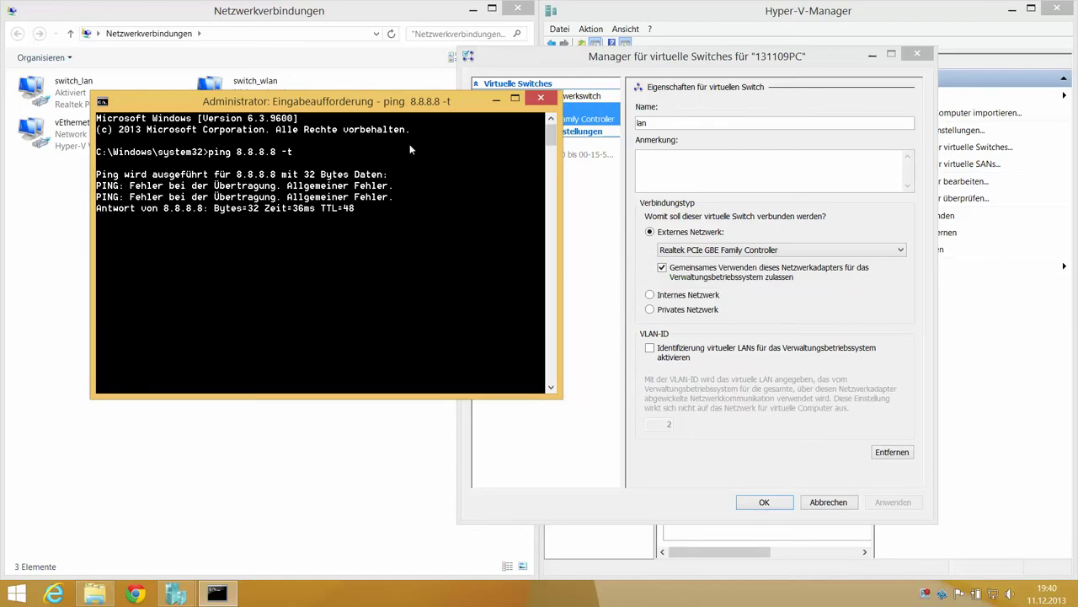
drag(405, 104, 348, 106)
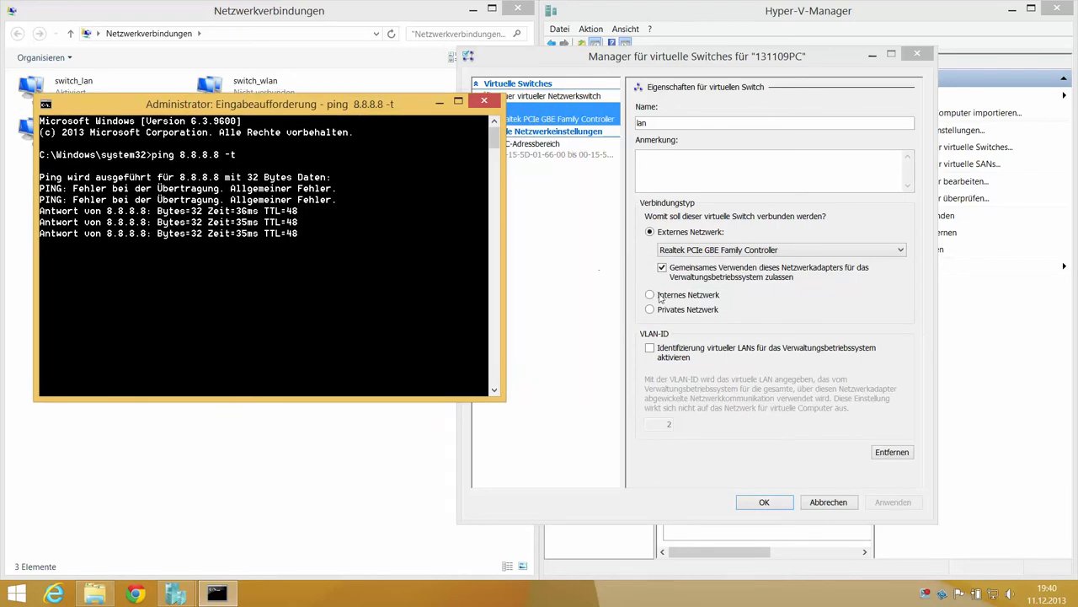
Step: Disable sharing of the lan switch's network adapter with the management operating system and accept the network change
drag(644, 54, 711, 58)
click(795, 275)
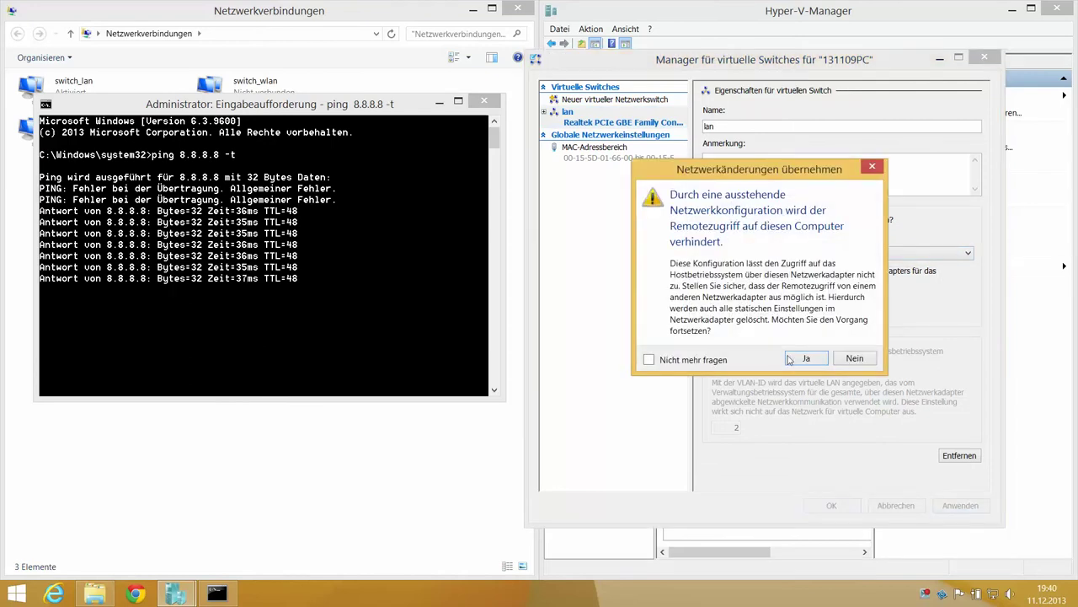
click(796, 356)
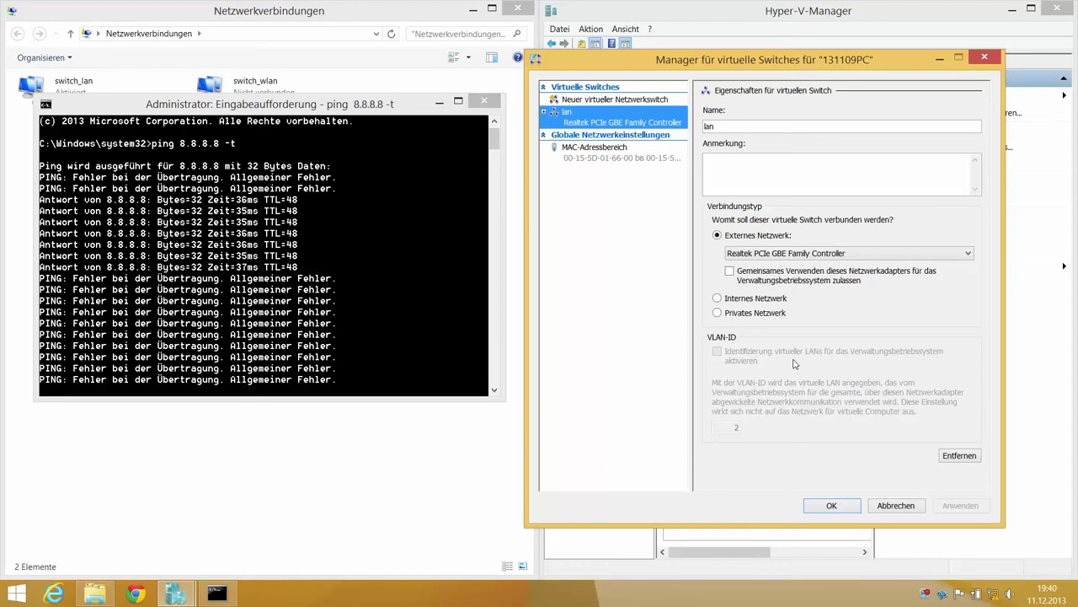
Step: Allow the management operating system to share the lan switch's network adapter again and apply the change
click(781, 280)
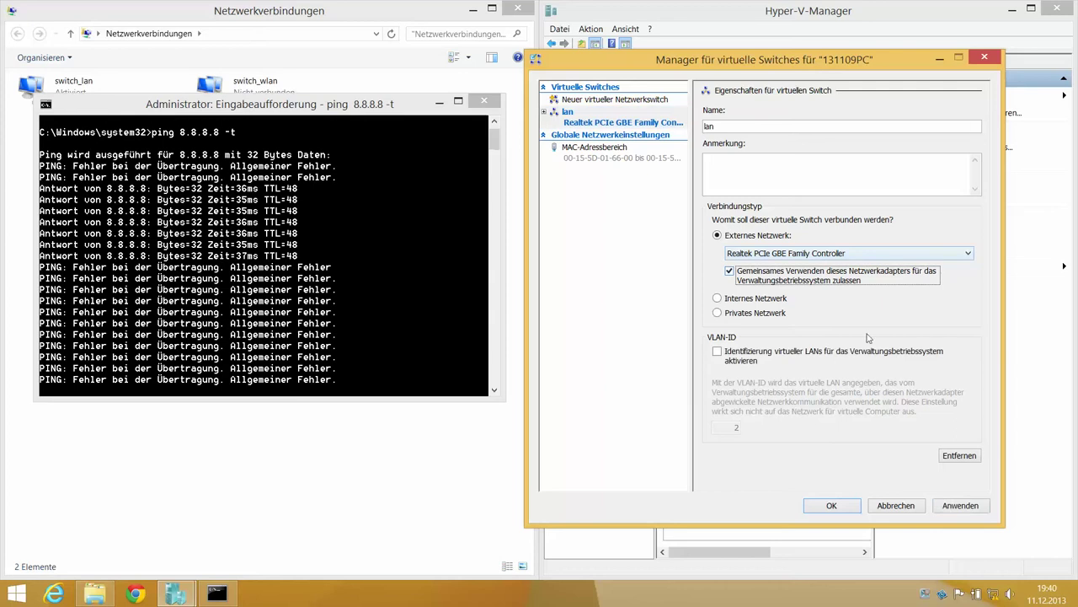
click(954, 507)
click(850, 334)
click(972, 505)
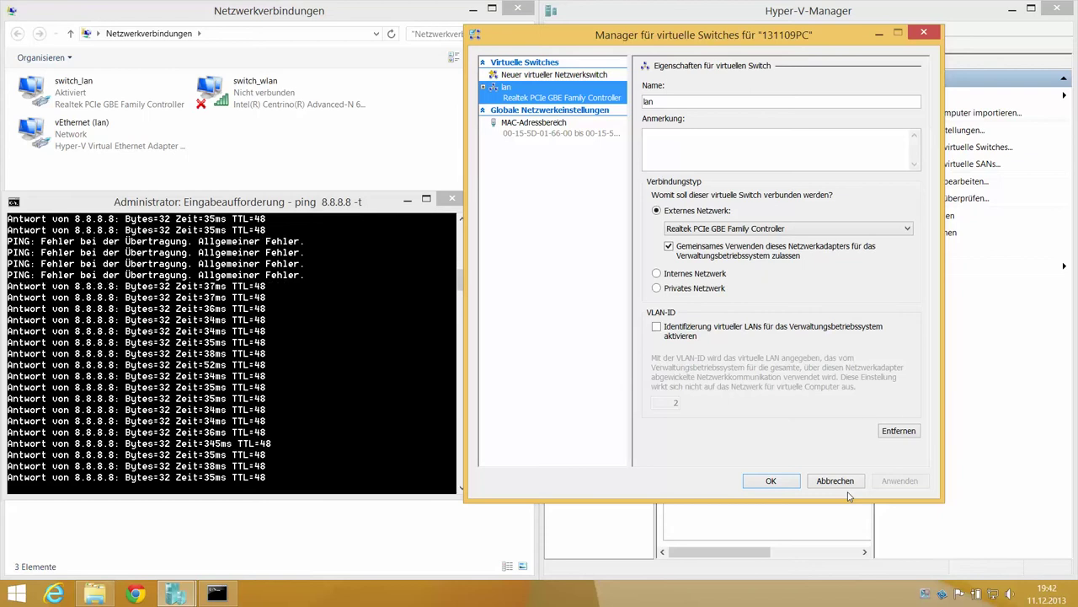
Step: Expand the lan virtual switch and open its Erweiterungen page
double_click(513, 99)
click(516, 114)
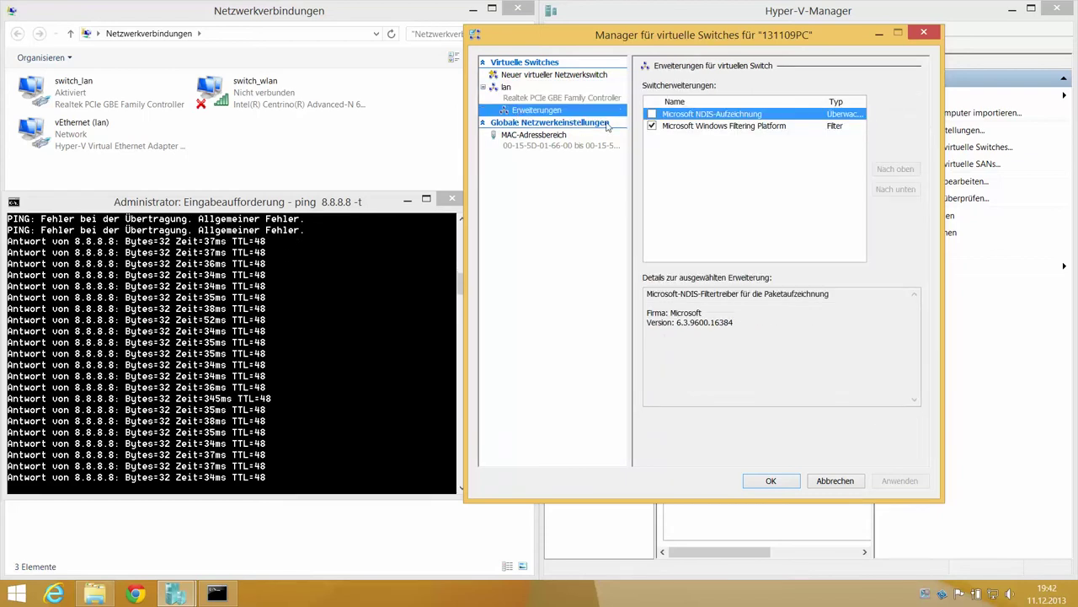
Step: Disable the Microsoft Windows Filtering Platform extension on the lan switch and apply the change
click(662, 127)
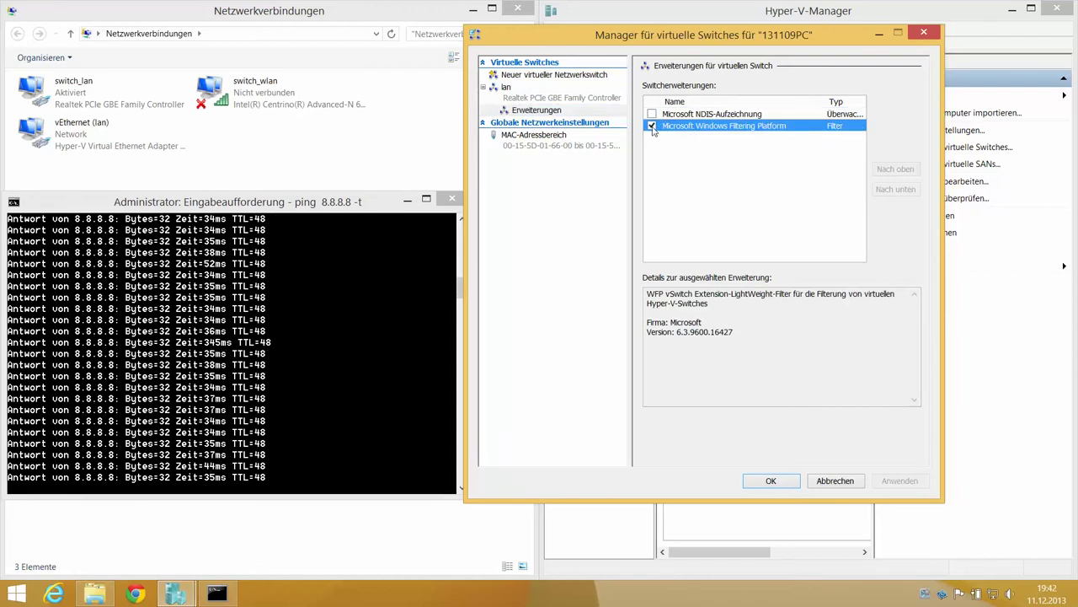
click(652, 126)
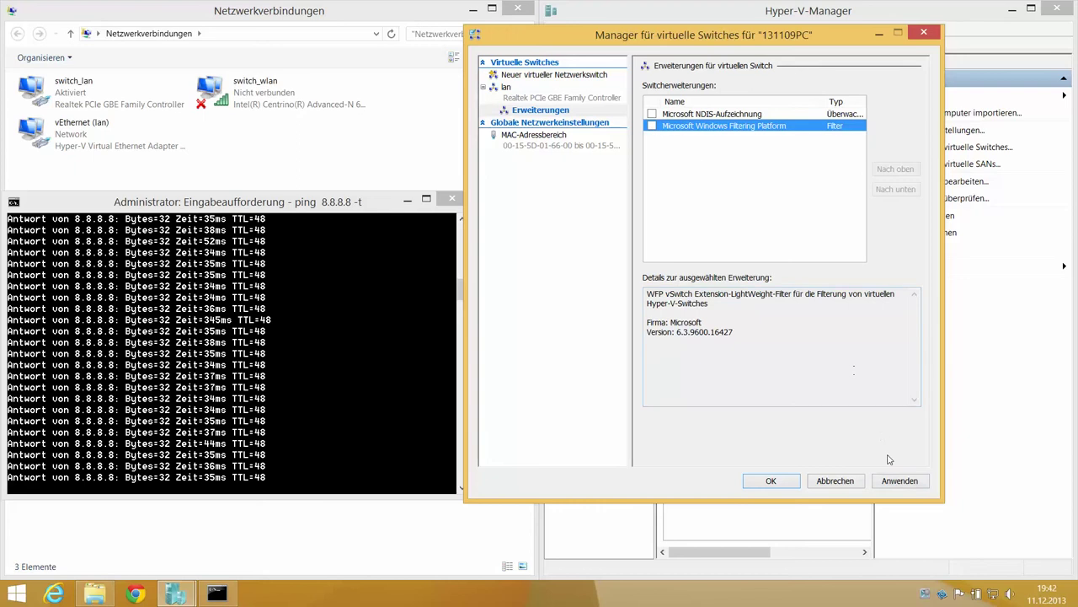
click(898, 481)
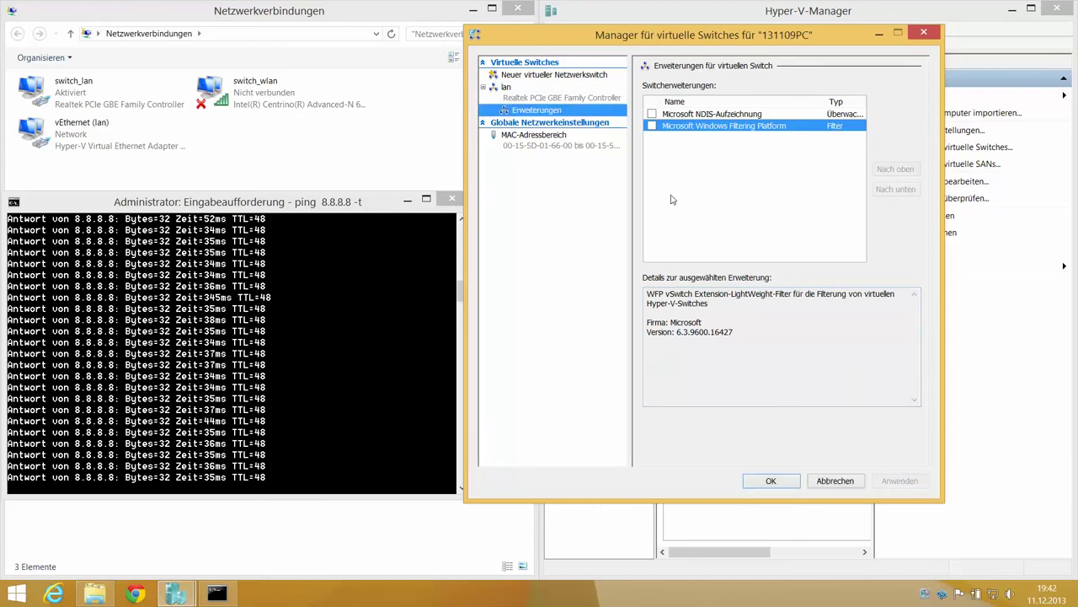
click(670, 116)
click(669, 126)
Step: Create a new virtual network switch of type Intern
click(566, 100)
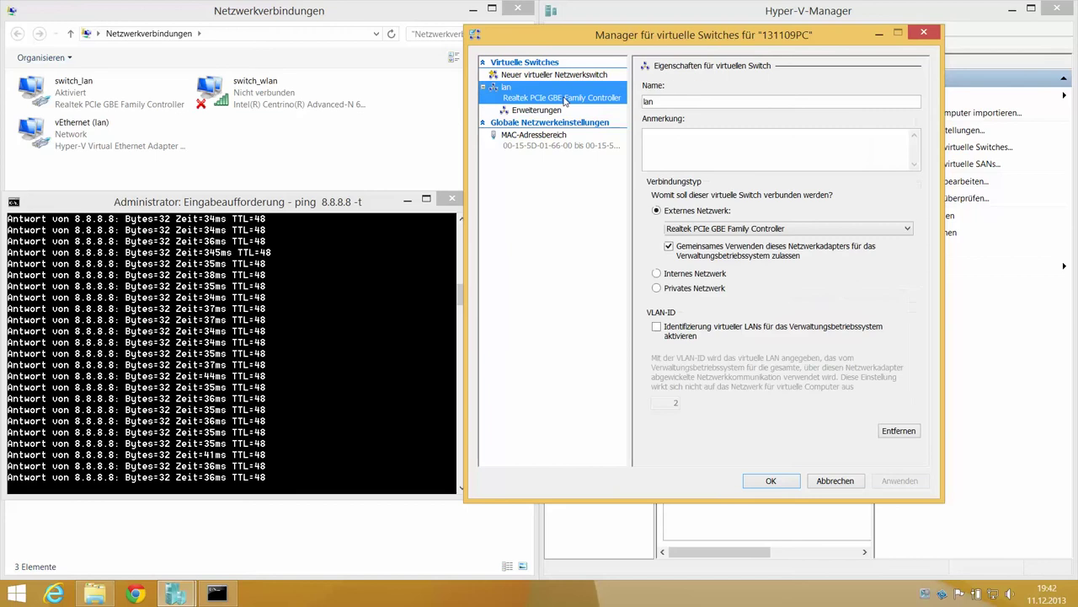
click(558, 76)
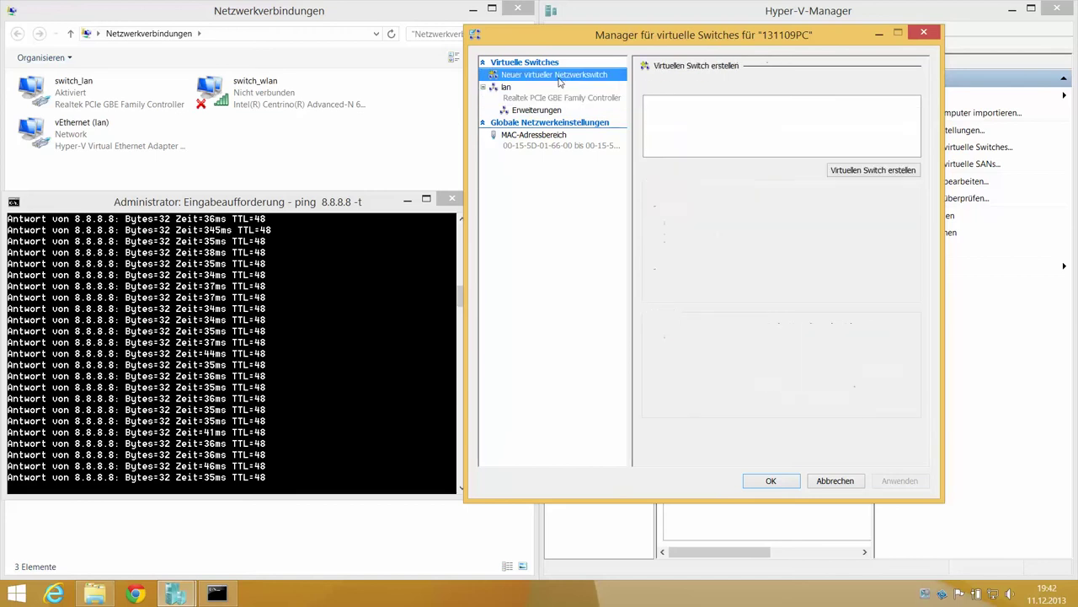
click(666, 112)
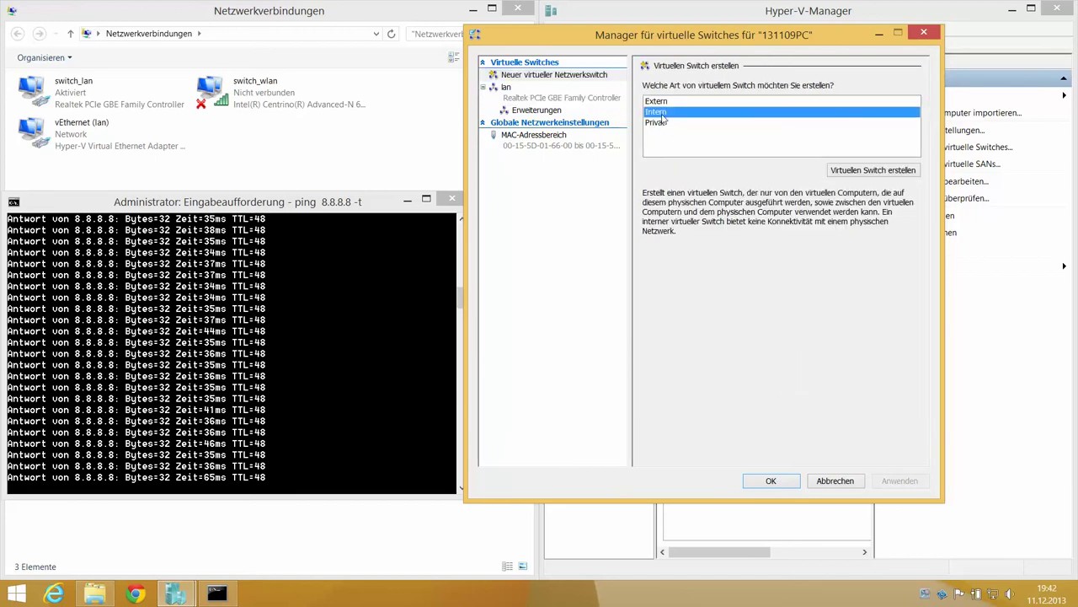
click(886, 173)
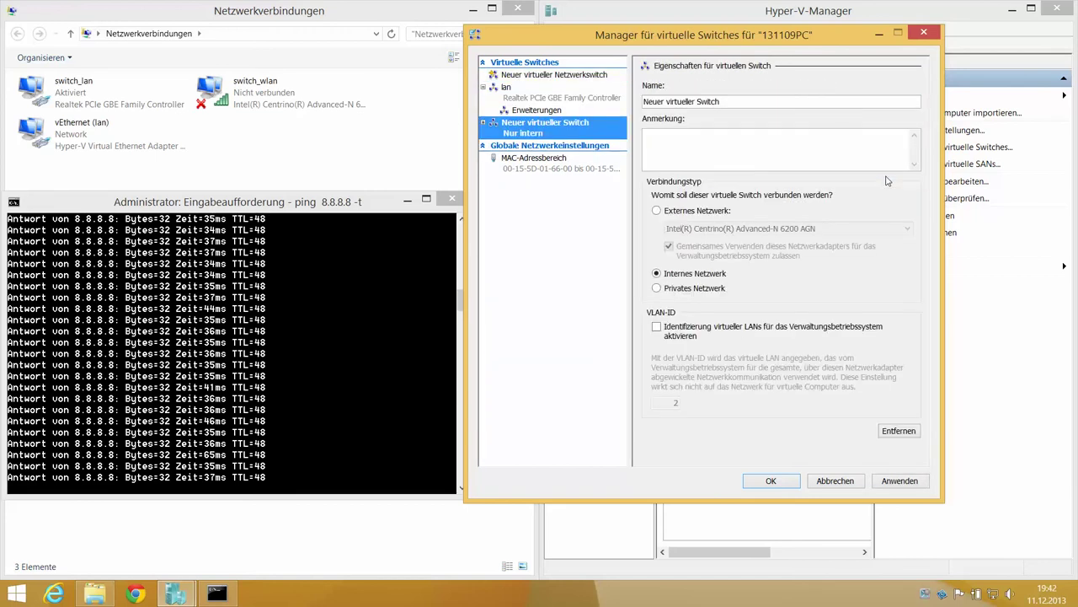